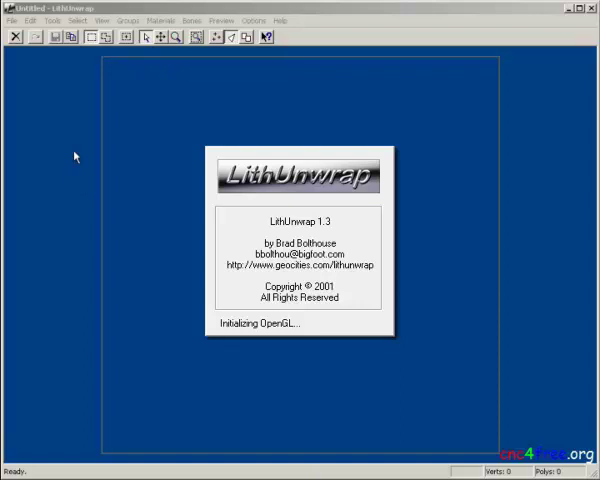
Open angel.MD3 with the Quake 3 Arena (*.md3) file type and import the mesh.
left_click(12, 20)
mouse_move(27, 76)
left_click(98, 74)
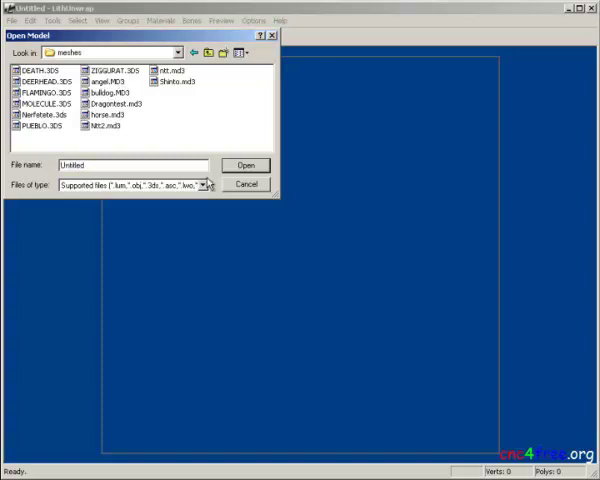
left_click(204, 185)
left_click_drag(206, 210, 205, 262)
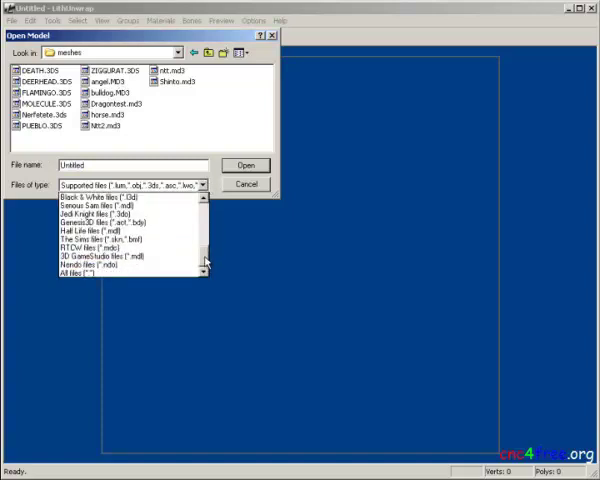
left_click_drag(205, 262, 207, 237)
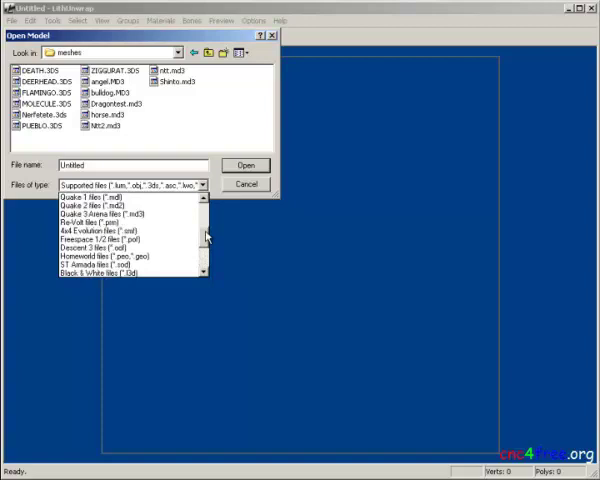
left_click(142, 222)
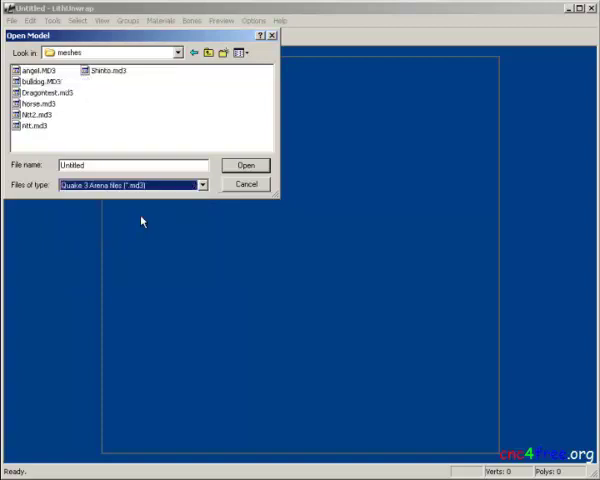
left_click(40, 71)
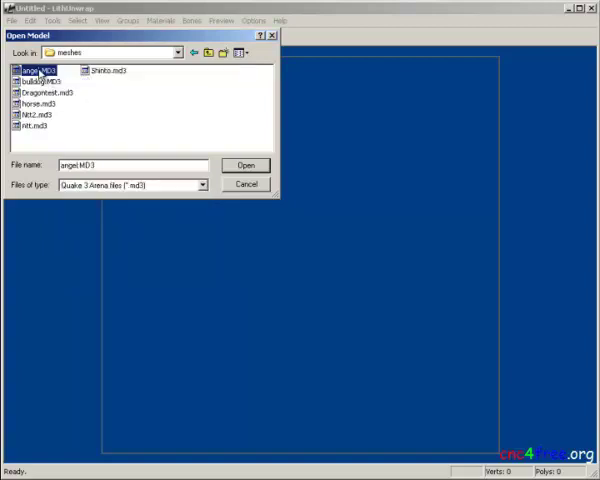
left_click(246, 171)
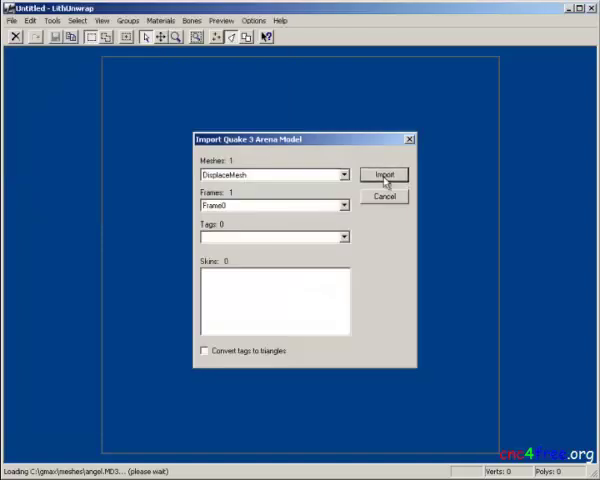
left_click(385, 176)
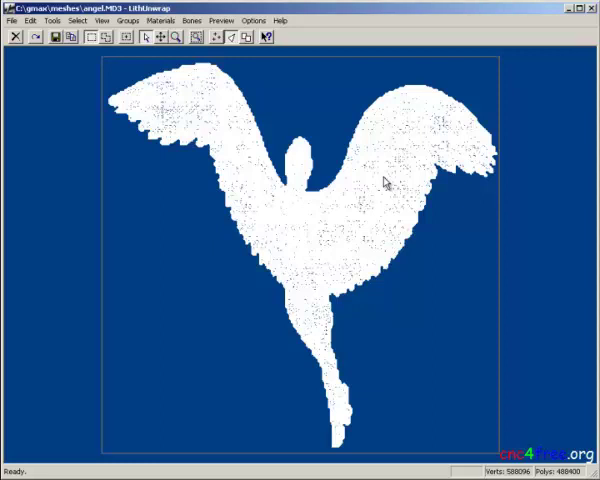
left_click(222, 21)
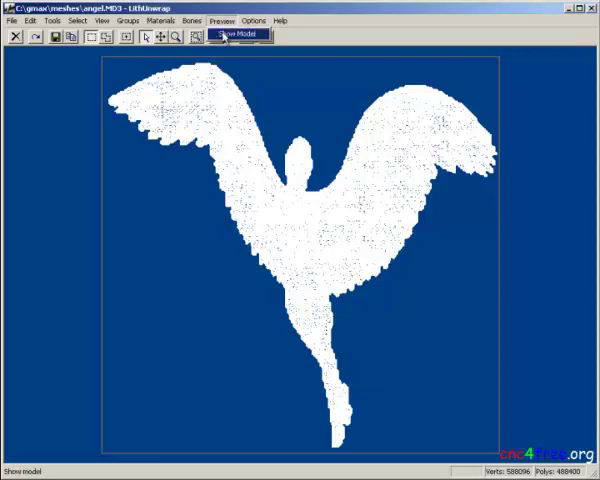
left_click(230, 35)
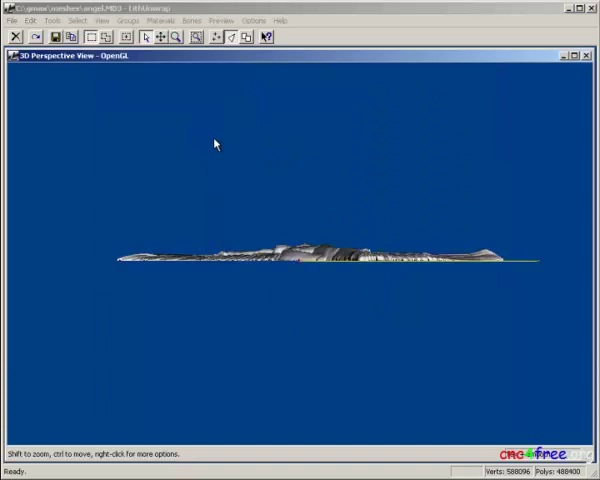
right_click(214, 144)
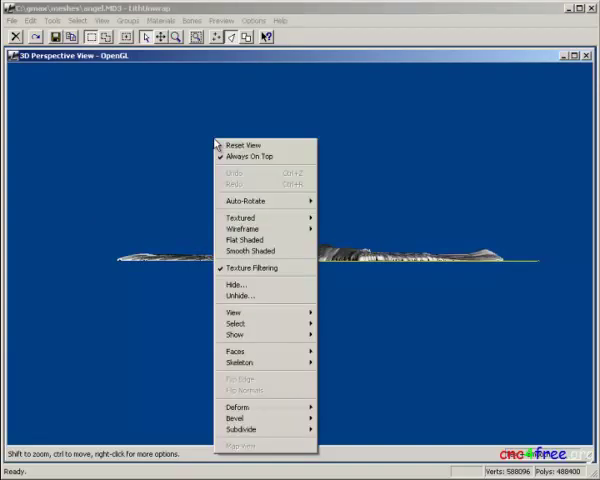
mouse_move(241, 217)
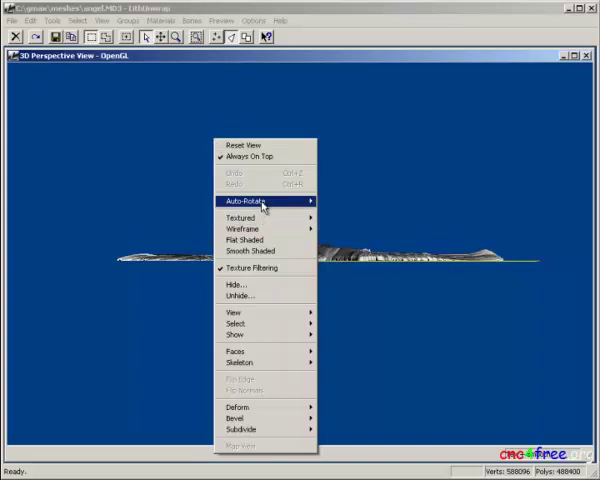
mouse_move(246, 201)
left_click(334, 244)
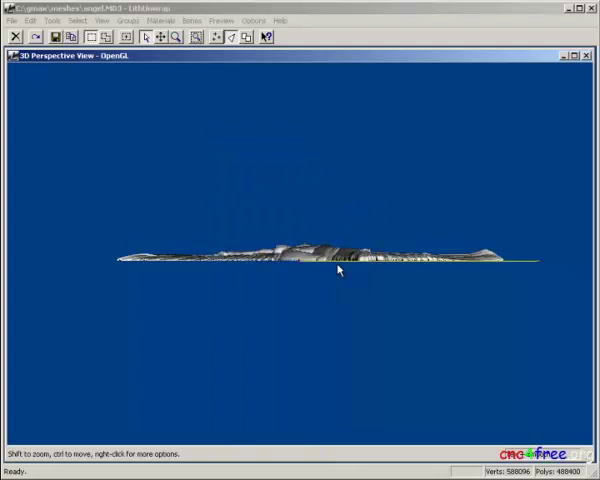
left_click_drag(337, 269, 334, 350)
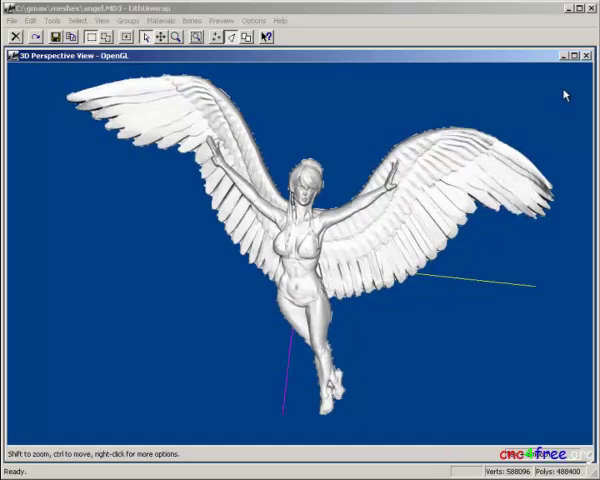
Close the 3D preview and save the angel model as angel.obj in Wavefront OBJ format.
left_click(587, 57)
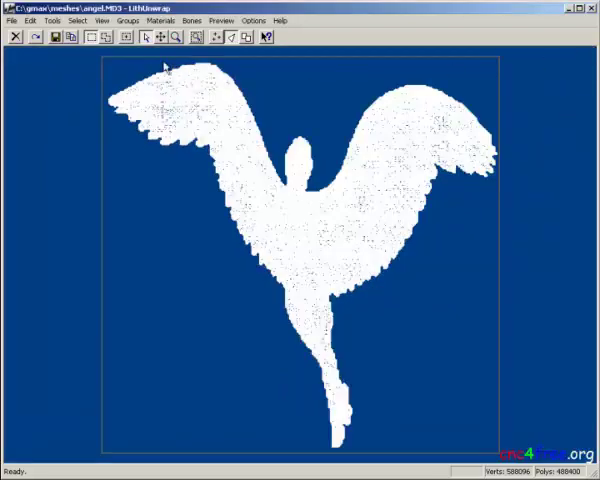
left_click(12, 21)
mouse_move(30, 72)
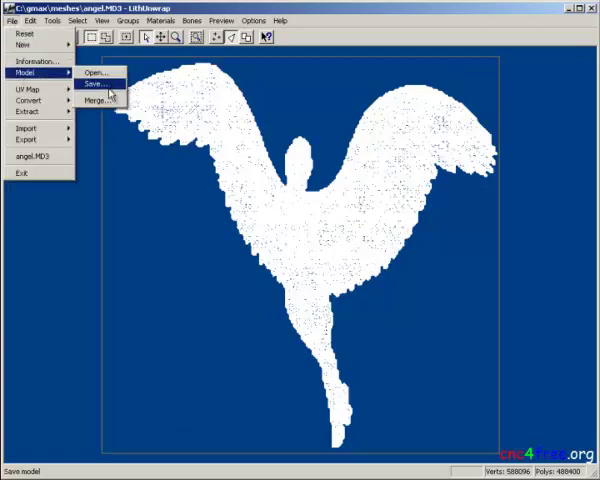
left_click(111, 94)
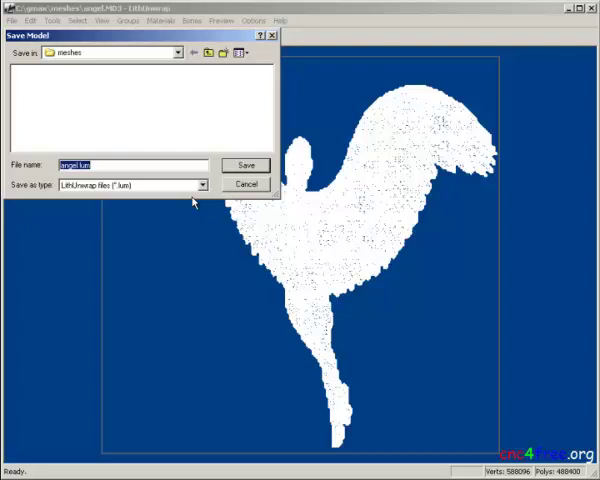
left_click(202, 185)
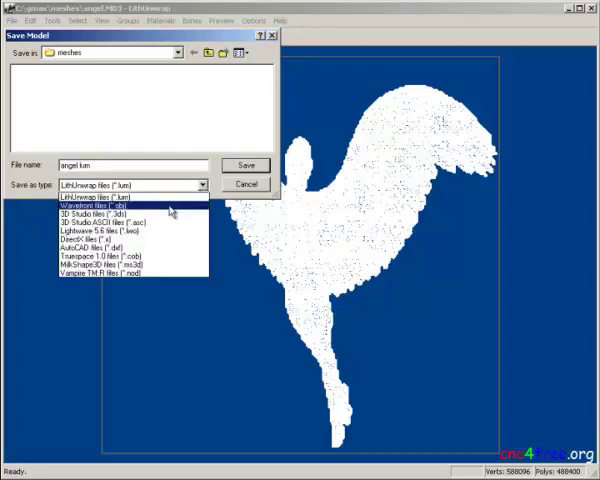
left_click(171, 208)
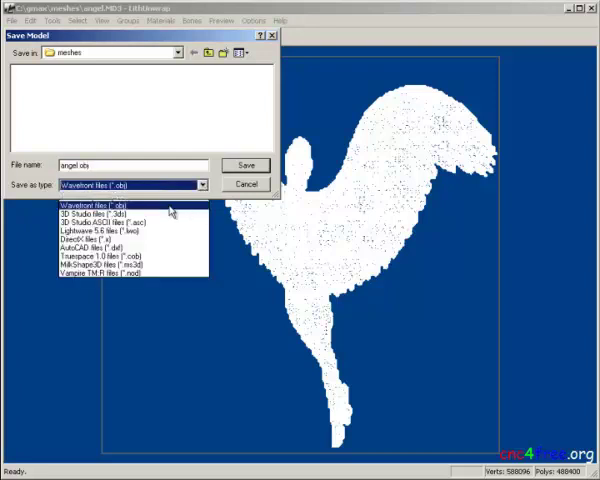
left_click(244, 167)
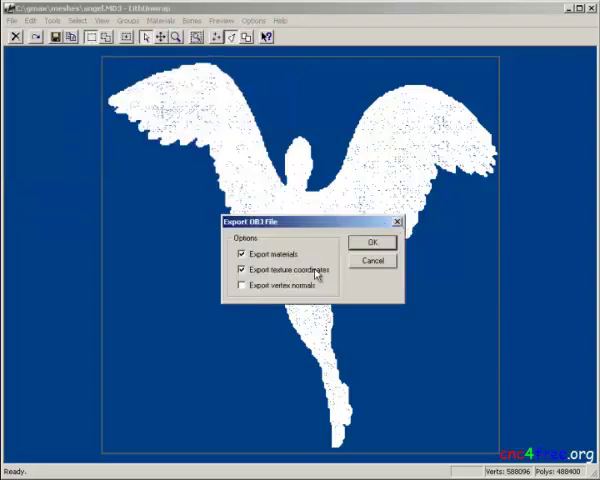
left_click(373, 247)
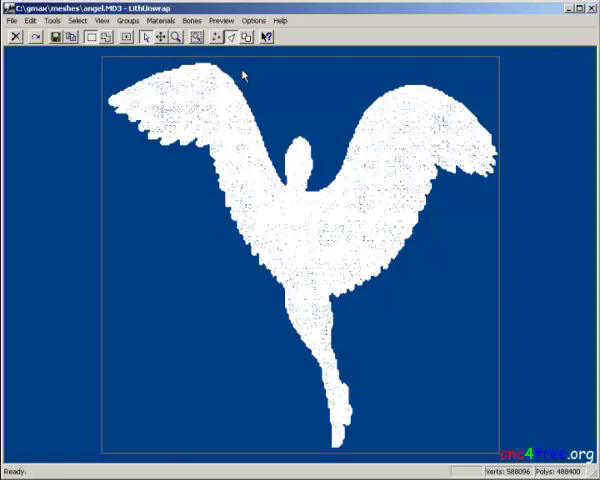
Open LithUnwrap's File menu to quit the program.
left_click(12, 20)
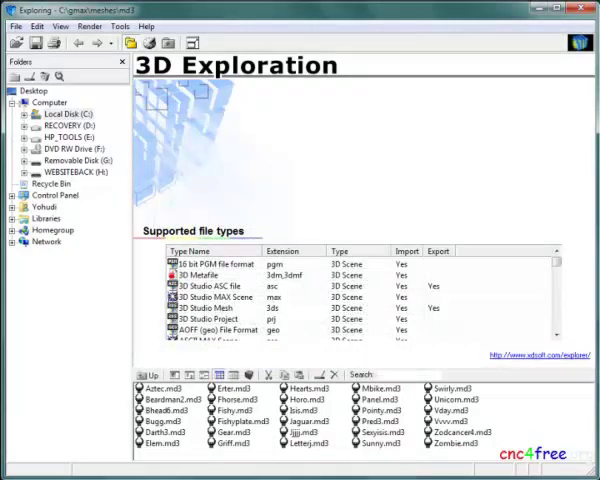
Load Pred3.md3 and rotate the predator model upright.
left_click(381, 421)
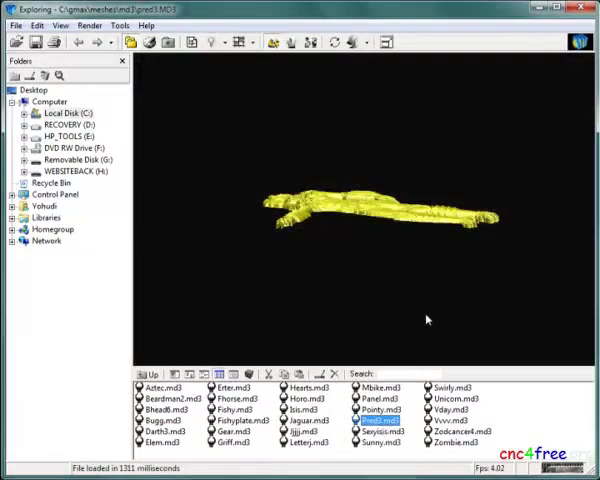
left_click(426, 317)
left_click_drag(426, 317, 399, 398)
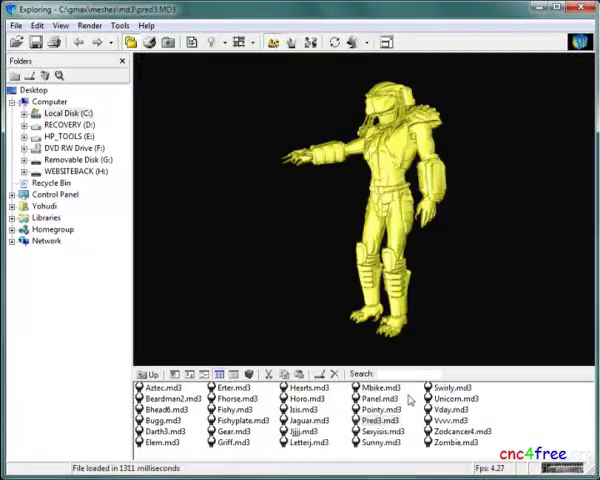
Load ZodCancer4.md3, turn the crab coin face-on, and render it in high quality.
left_click(445, 431)
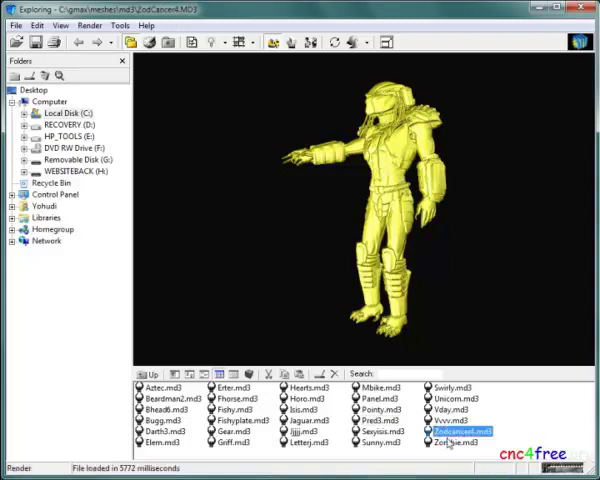
left_click(439, 339)
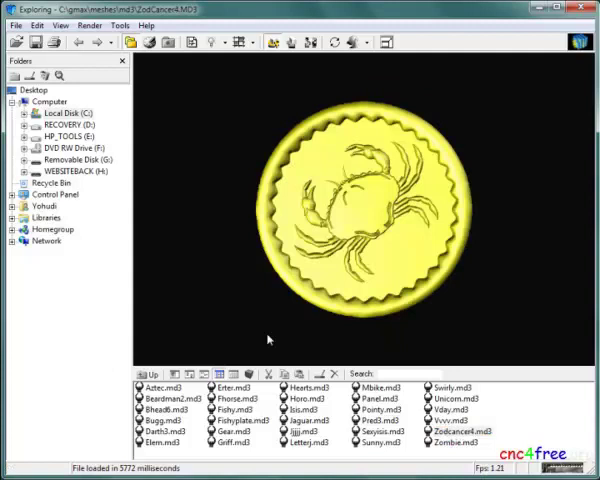
scroll(267, 340, "up", 3)
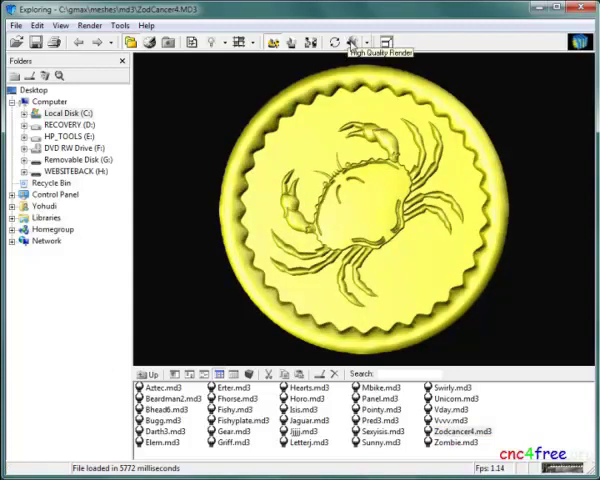
left_click(352, 44)
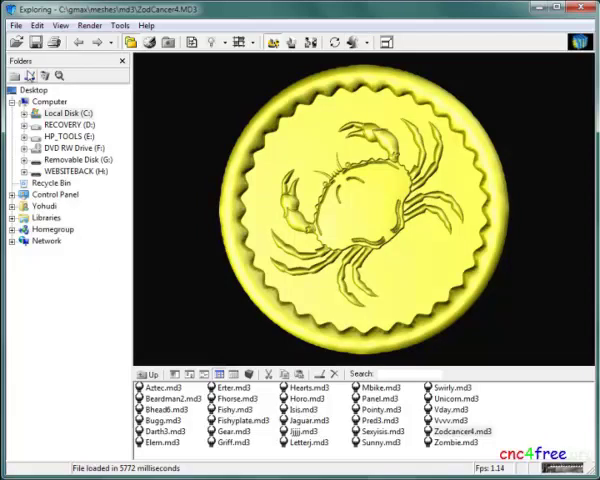
Save the crab coin as ZodCancer4.stl in Stereo lithography format, accepting the export settings.
left_click(16, 26)
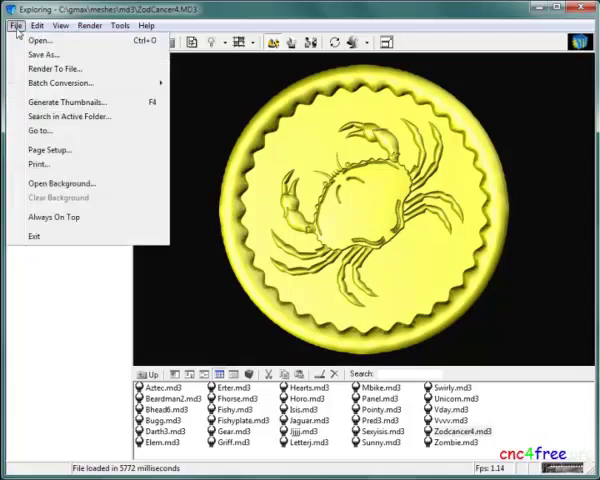
left_click(30, 56)
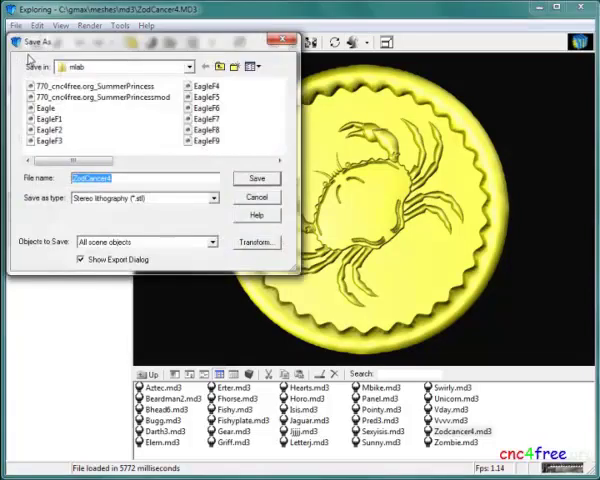
left_click(213, 199)
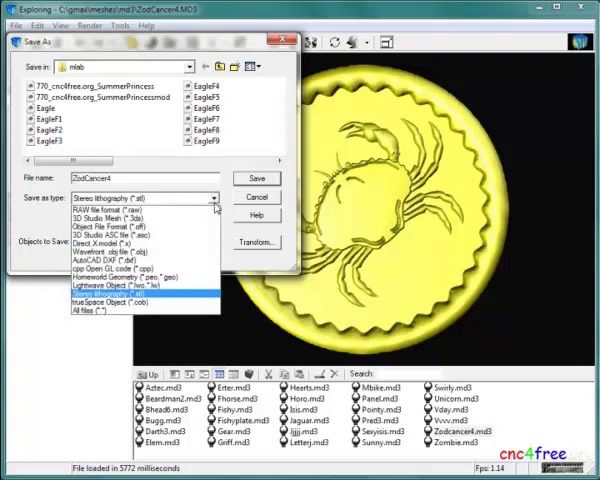
left_click(214, 198)
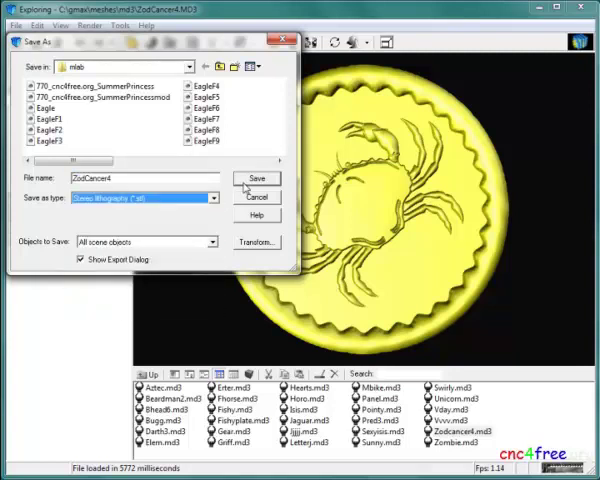
left_click(248, 184)
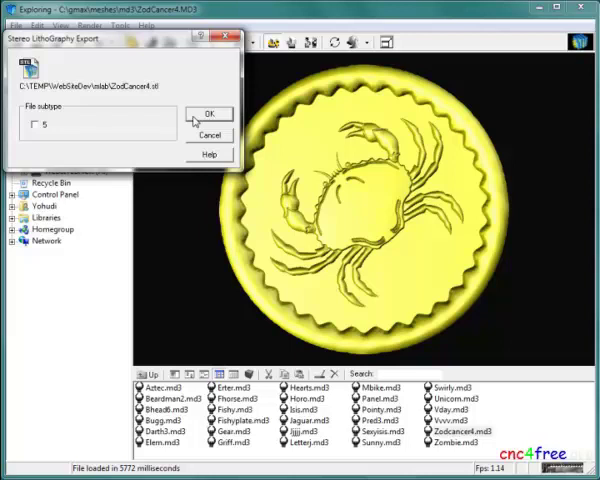
left_click(197, 118)
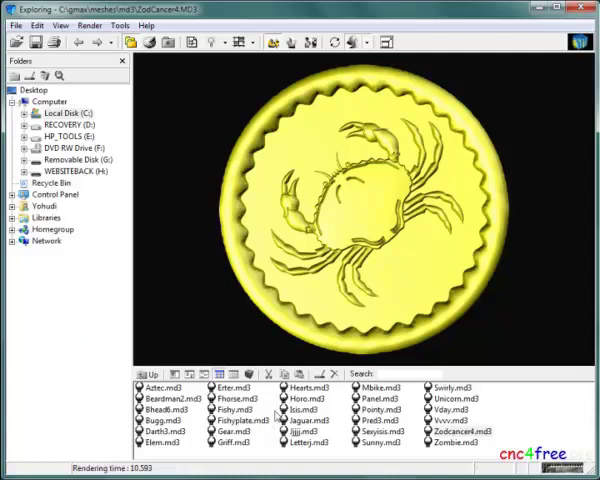
Load Horo.md3, turn the zodiac coin face-on, and re-render it in high quality.
left_click(293, 398)
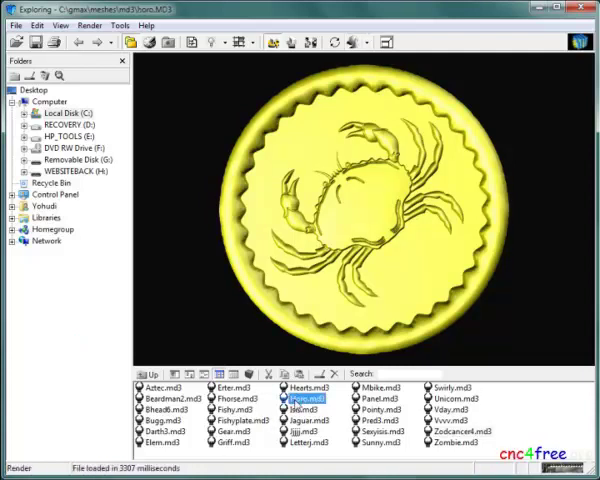
left_click_drag(469, 325, 491, 304)
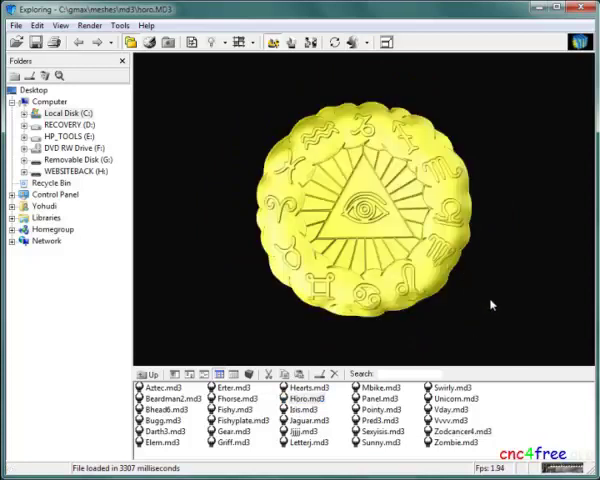
scroll(506, 262, "up", 2)
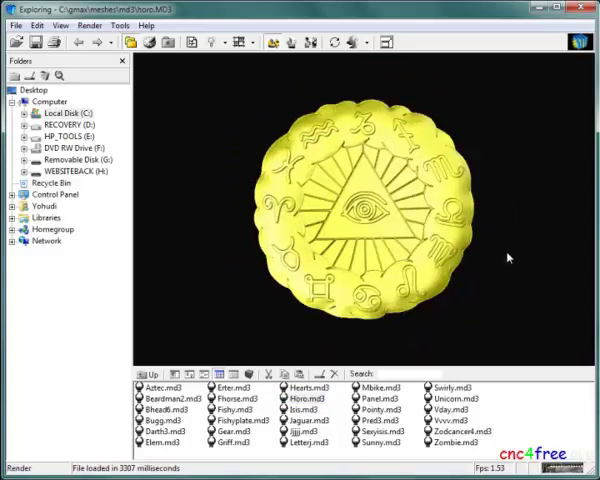
scroll(504, 270, "up", 3)
left_click(351, 42)
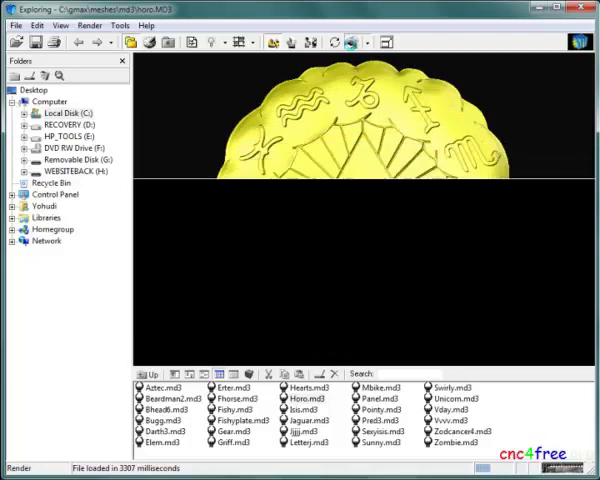